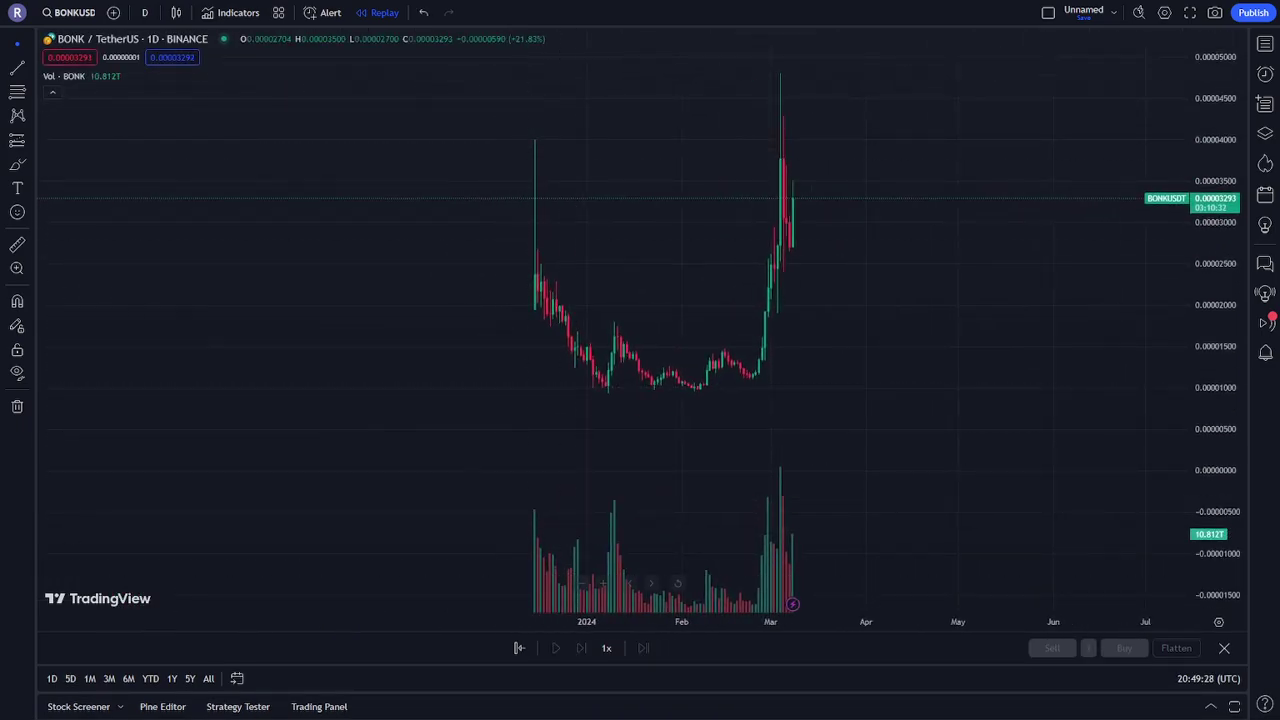
- Place a Fib Retracement (Alt+F) from the late-January low to the 0.00004912 early-March peak
{"action": "left_click_drag", "start_coordinate": [632, 605], "coordinate": [440, 424]}
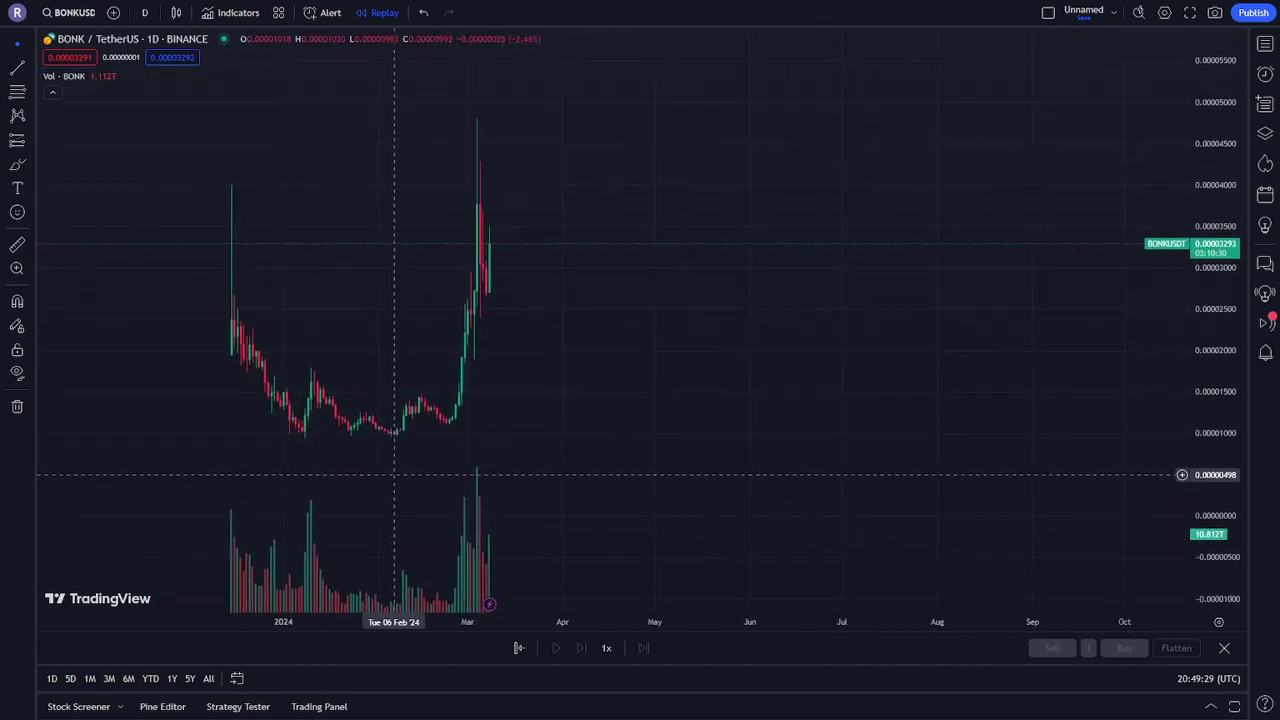
{"action": "mouse_move", "coordinate": [440, 424]}
{"action": "left_mouse_down"}
{"action": "mouse_move", "coordinate": [498, 443]}
{"action": "mouse_move", "coordinate": [446, 420]}
{"action": "left_mouse_up"}
{"action": "key", "text": "alt+f"}
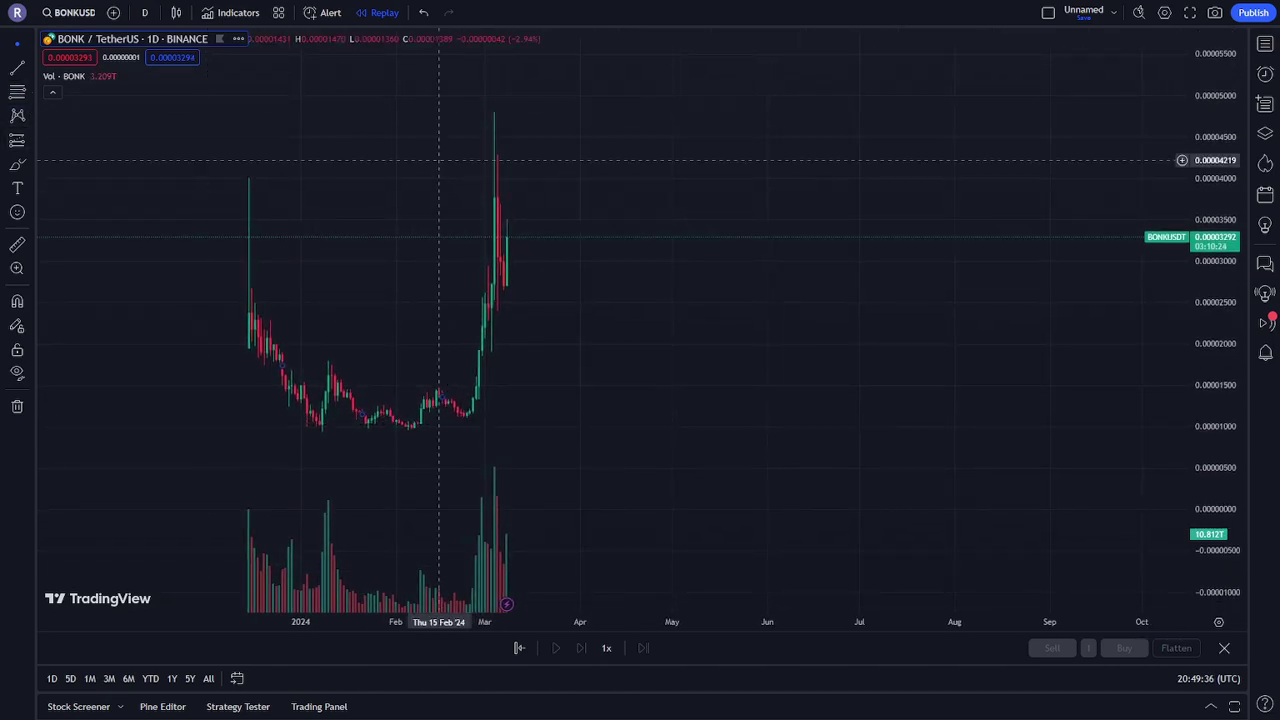
{"action": "left_click", "coordinate": [875, 103]}
{"action": "left_click", "coordinate": [387, 432]}
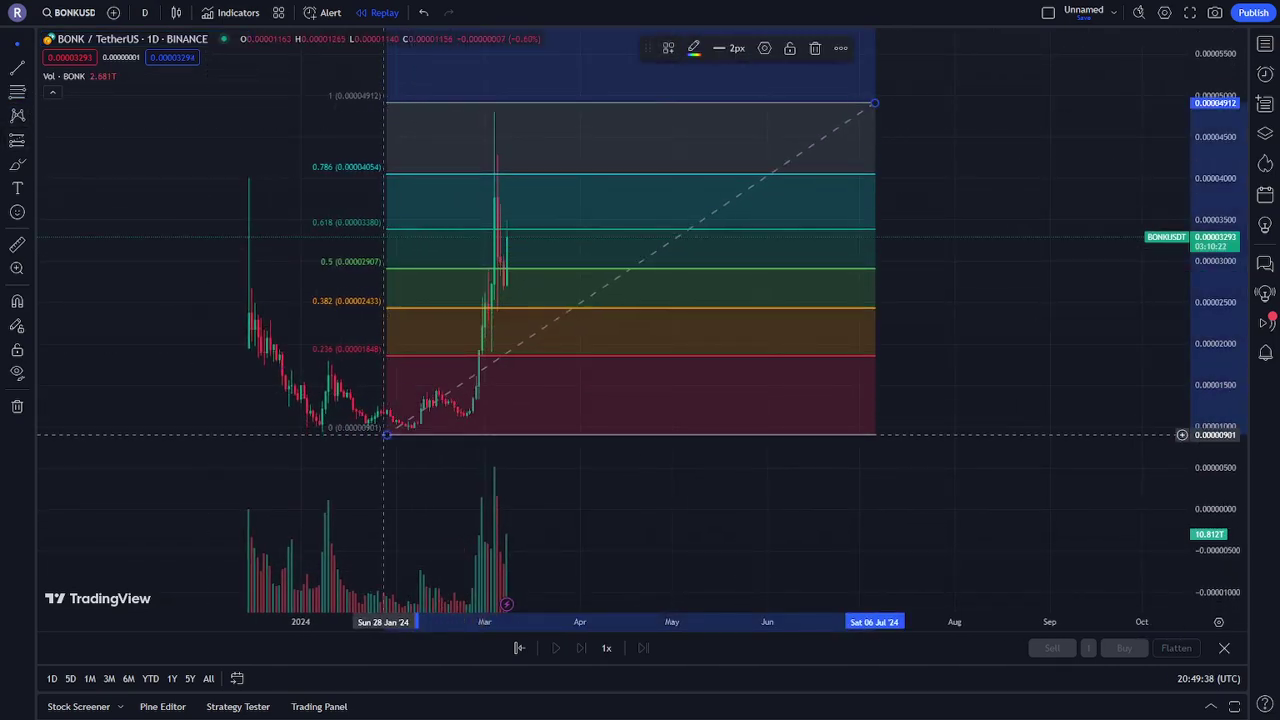
{"action": "left_click_drag", "start_coordinate": [437, 420], "coordinate": [426, 437]}
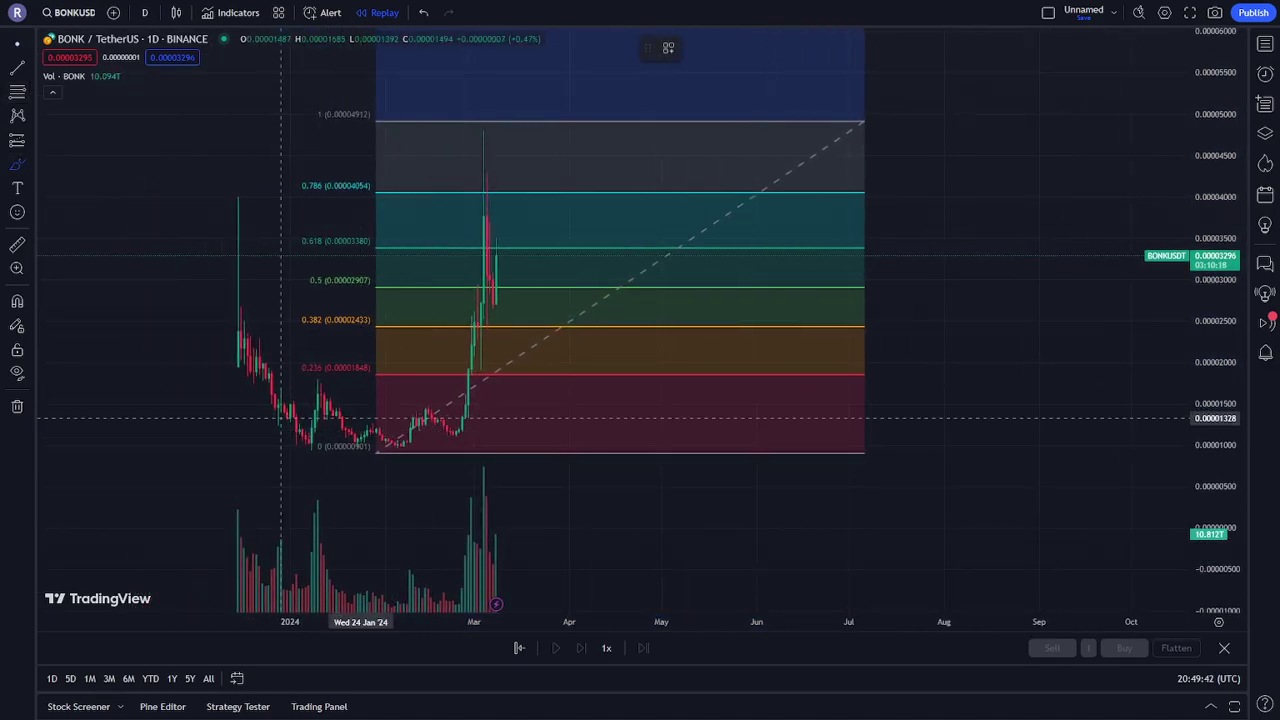
{"action": "key", "text": "Escape"}
{"action": "mouse_move", "coordinate": [1215, 250]}
{"action": "left_mouse_down"}
{"action": "mouse_move", "coordinate": [1215, 120]}
{"action": "mouse_move", "coordinate": [1215, 372]}
{"action": "left_mouse_up"}
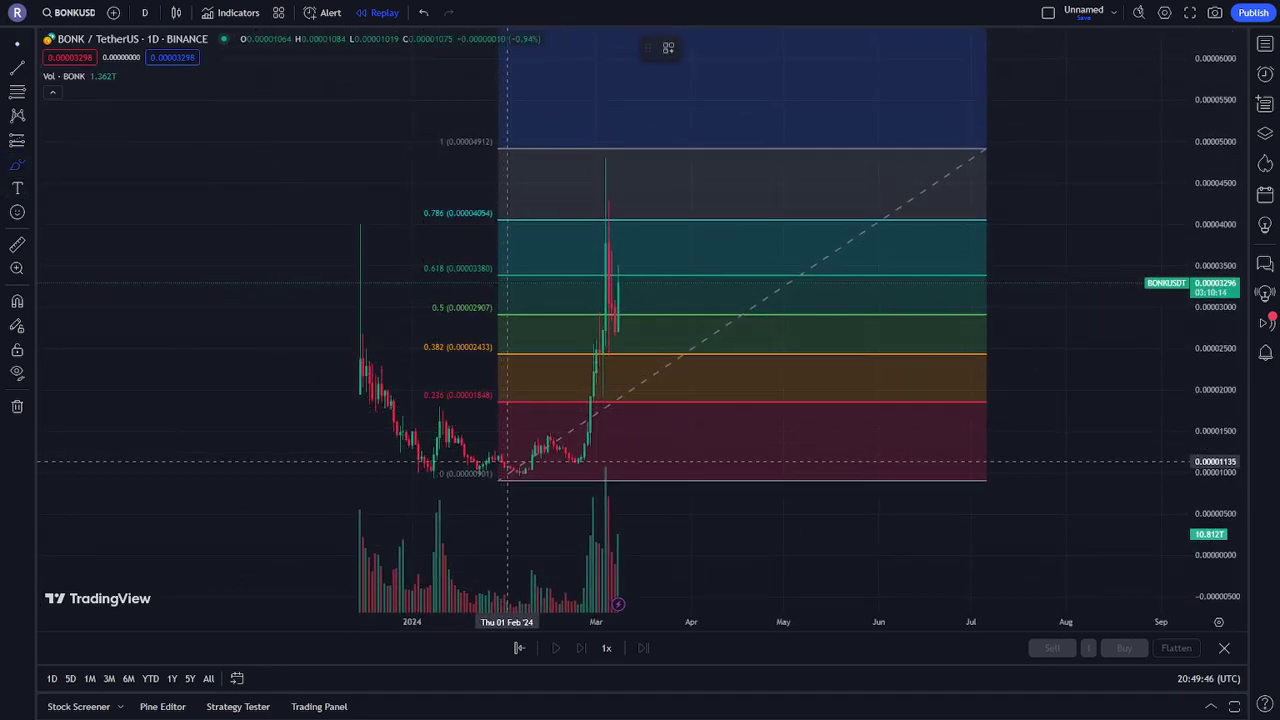
- Circle the 0 and 1 Fib levels in blue and sketch the projected price path
{"action": "mouse_move", "coordinate": [525, 470]}
{"action": "left_mouse_down"}
{"action": "mouse_move", "coordinate": [445, 500]}
{"action": "mouse_move", "coordinate": [530, 450]}
{"action": "left_mouse_up"}
{"action": "left_click_drag", "start_coordinate": [500, 120], "coordinate": [505, 160]}
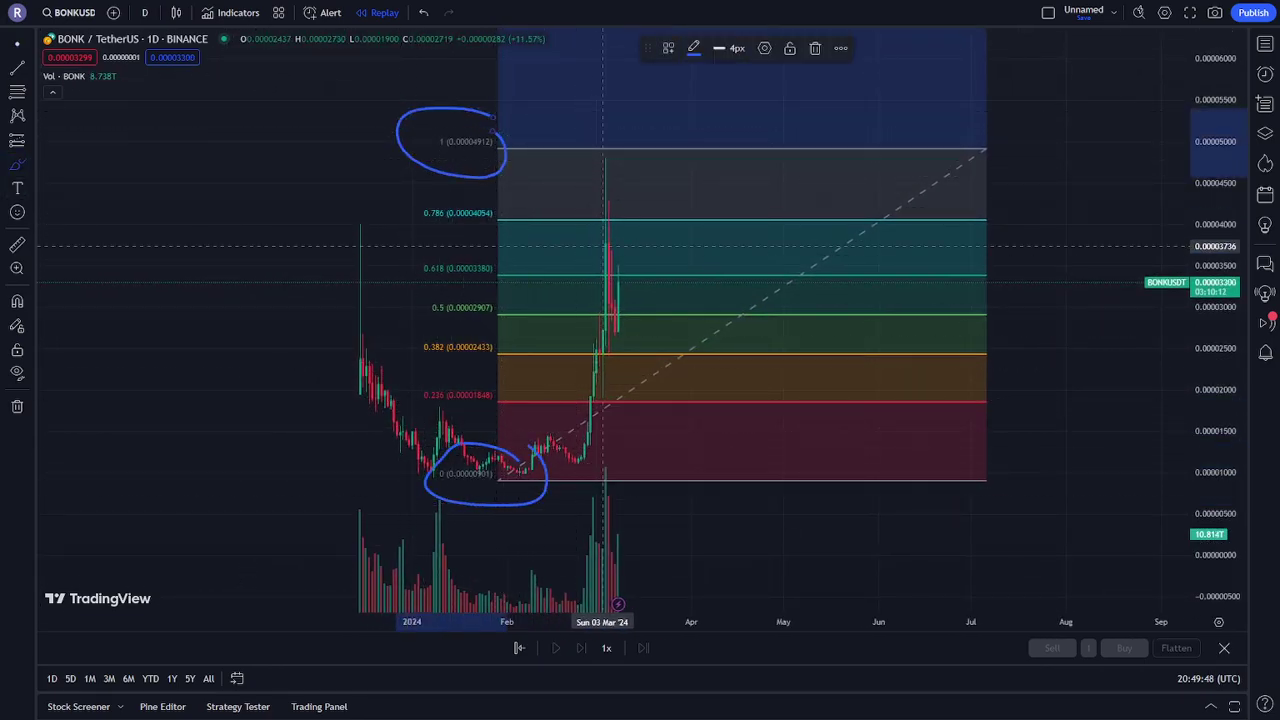
{"action": "mouse_move", "coordinate": [620, 290]}
{"action": "left_mouse_down"}
{"action": "mouse_move", "coordinate": [695, 190]}
{"action": "mouse_move", "coordinate": [820, 295]}
{"action": "mouse_move", "coordinate": [905, 235]}
{"action": "mouse_move", "coordinate": [912, 367]}
{"action": "mouse_move", "coordinate": [950, 390]}
{"action": "left_mouse_up"}
{"action": "mouse_move", "coordinate": [900, 235]}
{"action": "left_mouse_down"}
{"action": "mouse_move", "coordinate": [840, 185]}
{"action": "mouse_move", "coordinate": [910, 210]}
{"action": "mouse_move", "coordinate": [800, 190]}
{"action": "mouse_move", "coordinate": [825, 205]}
{"action": "left_mouse_up"}
- Handwrite '50%' notes beside the projected price path
{"action": "mouse_move", "coordinate": [830, 378]}
{"action": "left_mouse_down"}
{"action": "mouse_move", "coordinate": [815, 425]}
{"action": "mouse_move", "coordinate": [860, 405]}
{"action": "left_mouse_up"}
{"action": "left_click_drag", "start_coordinate": [722, 345], "coordinate": [730, 365]}
{"action": "left_click_drag", "start_coordinate": [755, 338], "coordinate": [735, 385]}
{"action": "left_click_drag", "start_coordinate": [760, 380], "coordinate": [765, 395]}
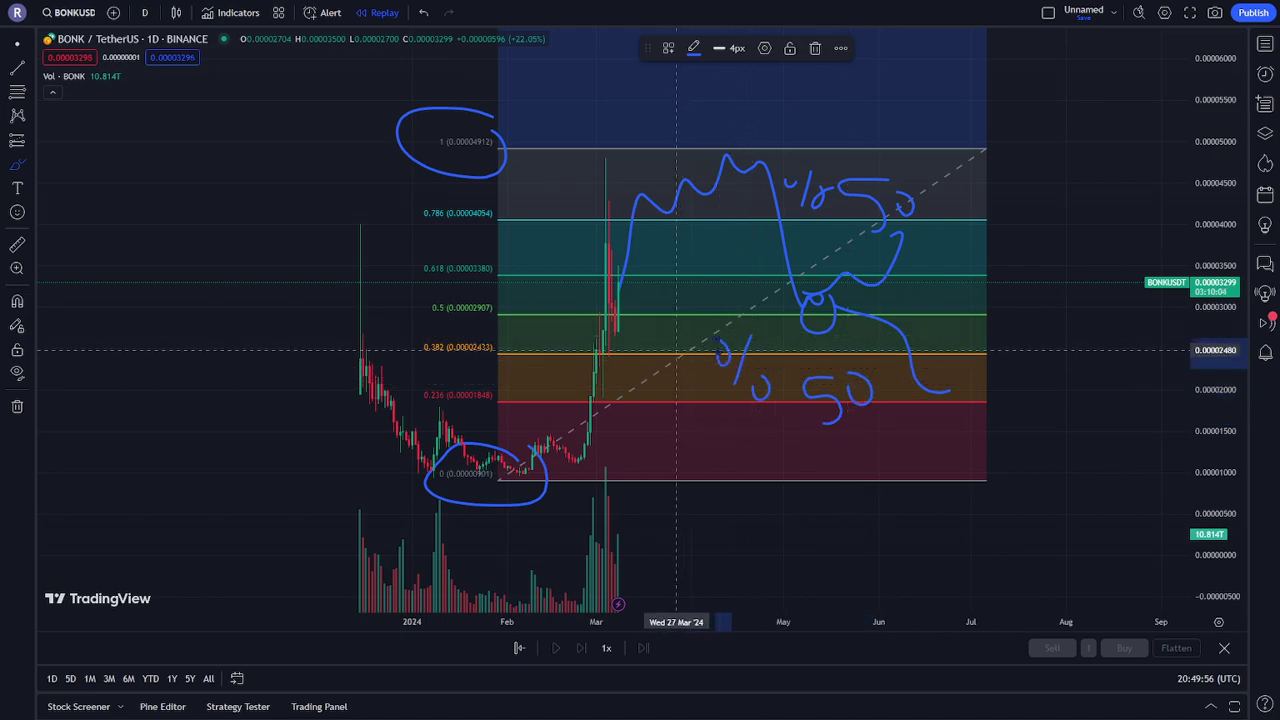